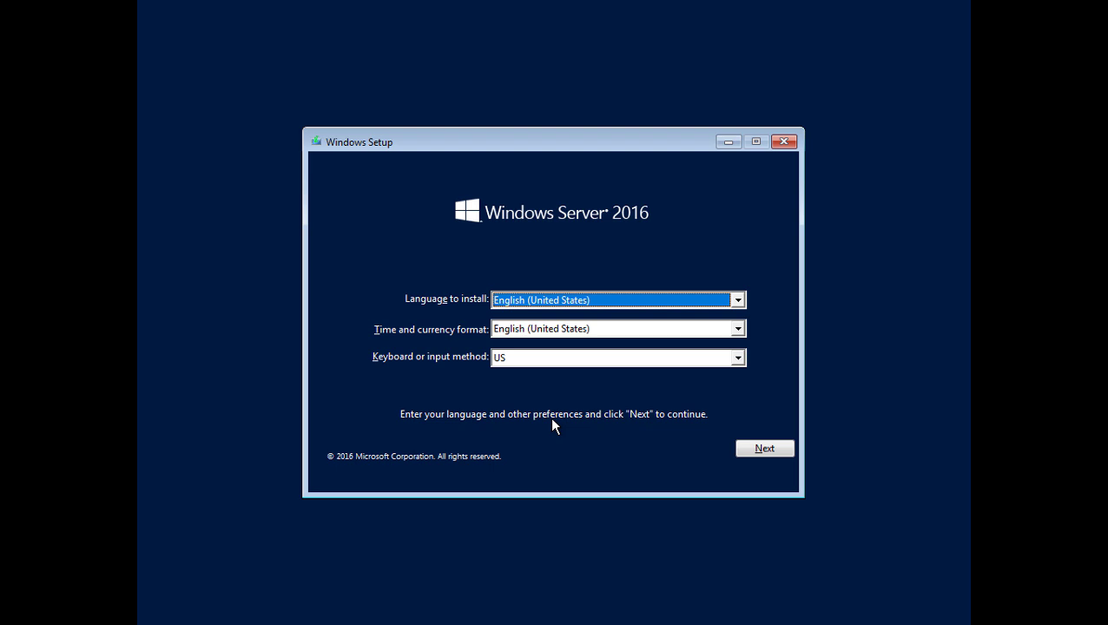
Accept the language settings and go into Repair your computer's Troubleshoot options
left_click(751, 449)
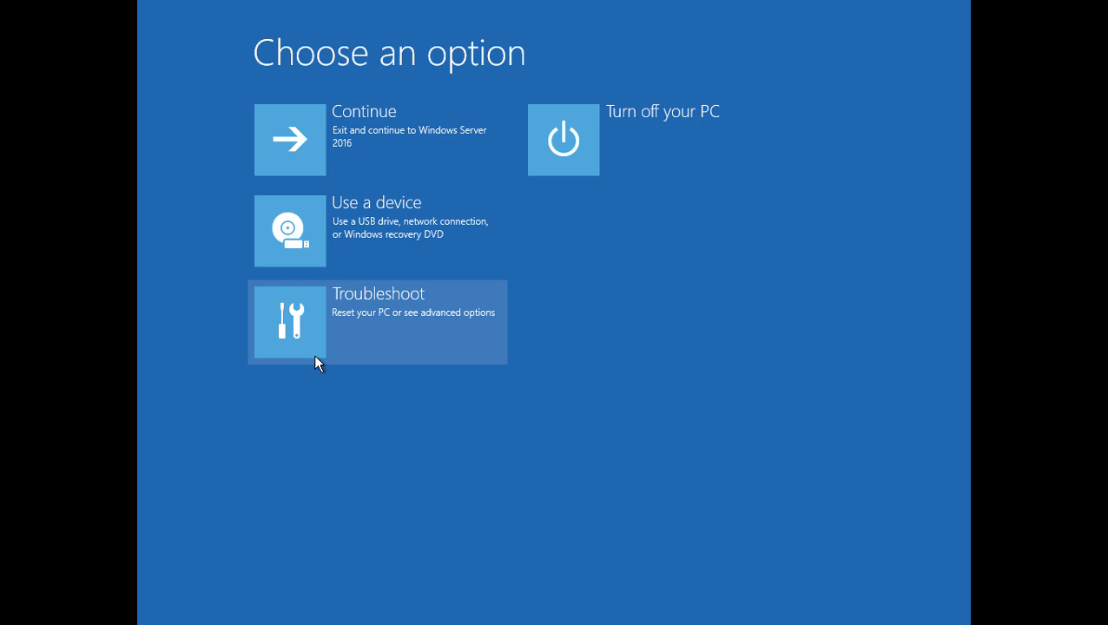
left_click(292, 339)
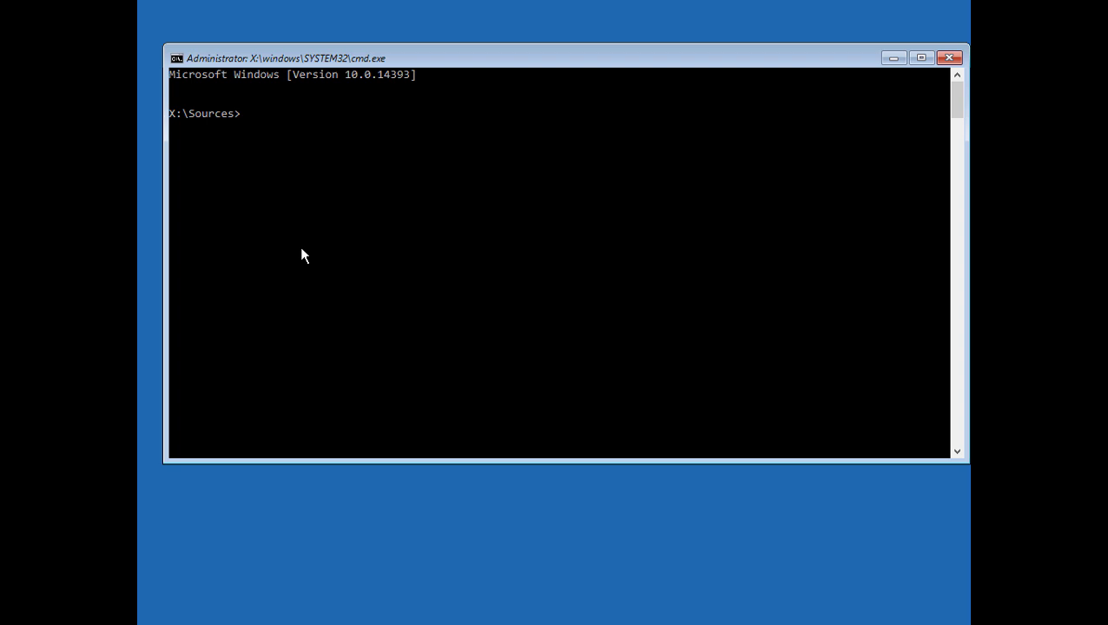
Run bcdedit /set {bootmgr} displaybootmenu yes in the recovery Command Prompt
type("b")
type("cdedit")
type(" /set")
type(" {")
type("boot")
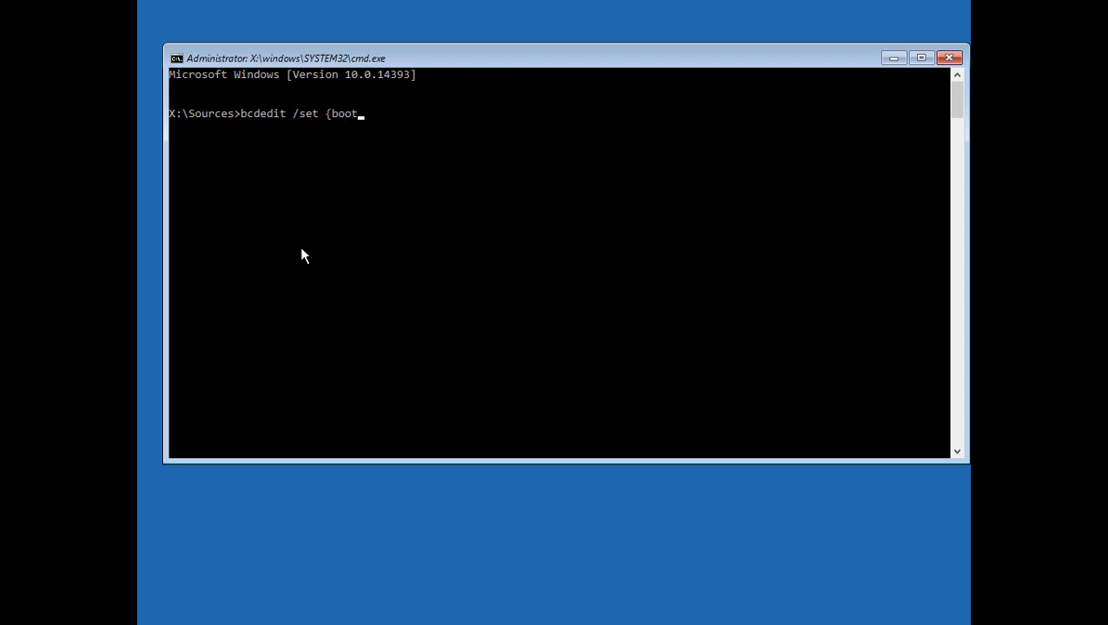
type("mgr} ")
type("displayboot")
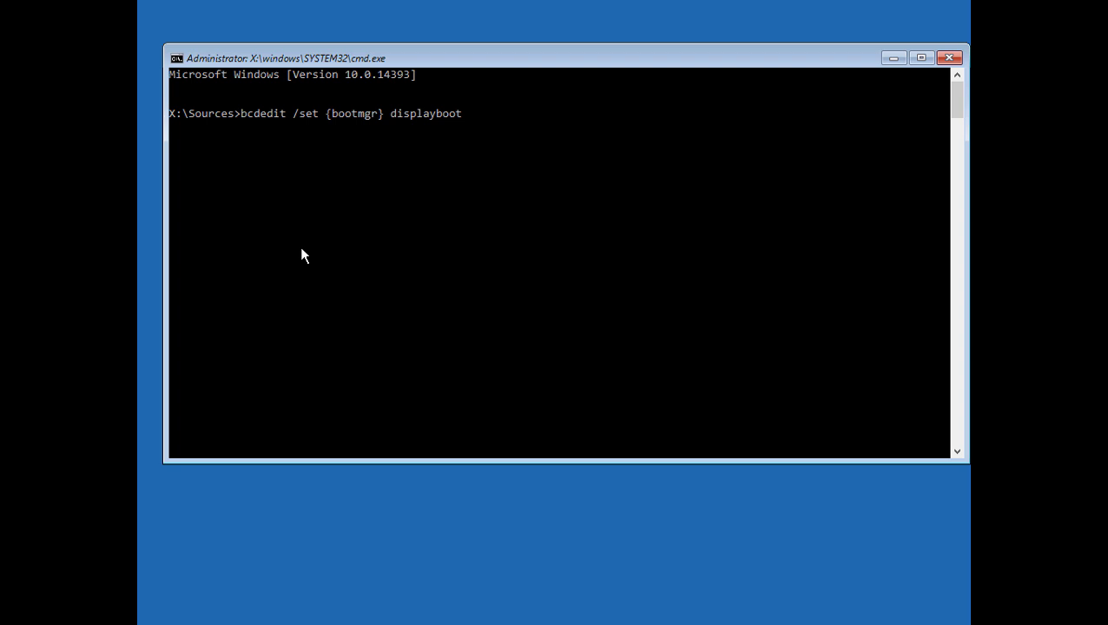
type("menu")
type(" yes")
key("Return")
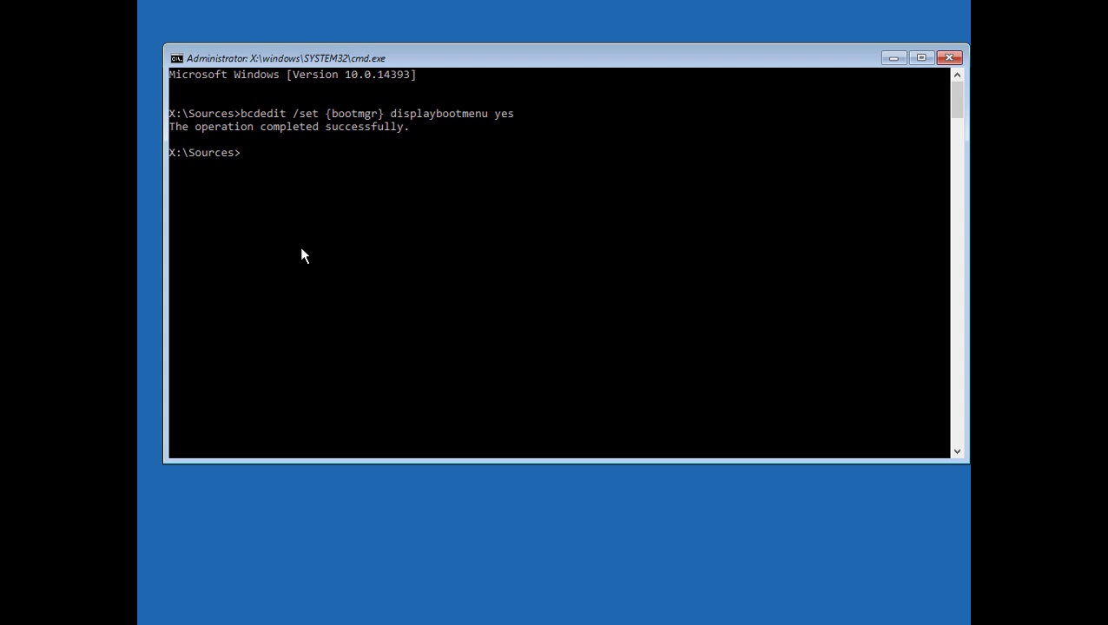
Edit the recalled bcdedit command to set the {bootmgr} timeout to 15 and run it
key("Up")
key("BackSpace")
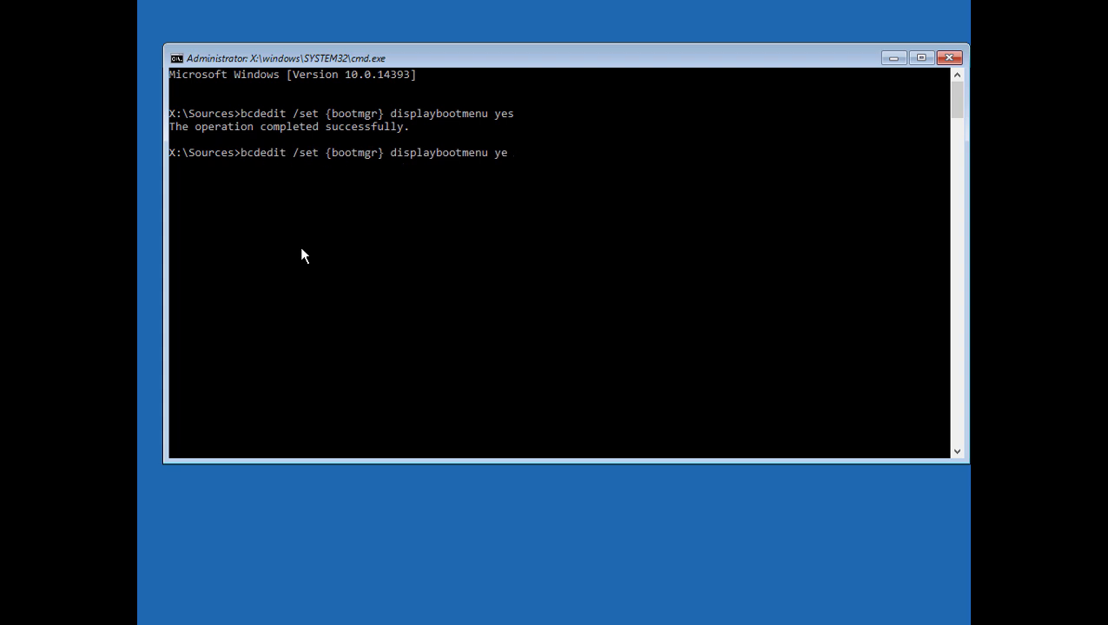
key("BackSpace")
key("BackSpace")
key("BackSpace")
key("BackSpace")
key("BackSpace")
key("BackSpace")
key("BackSpace")
key("BackSpace")
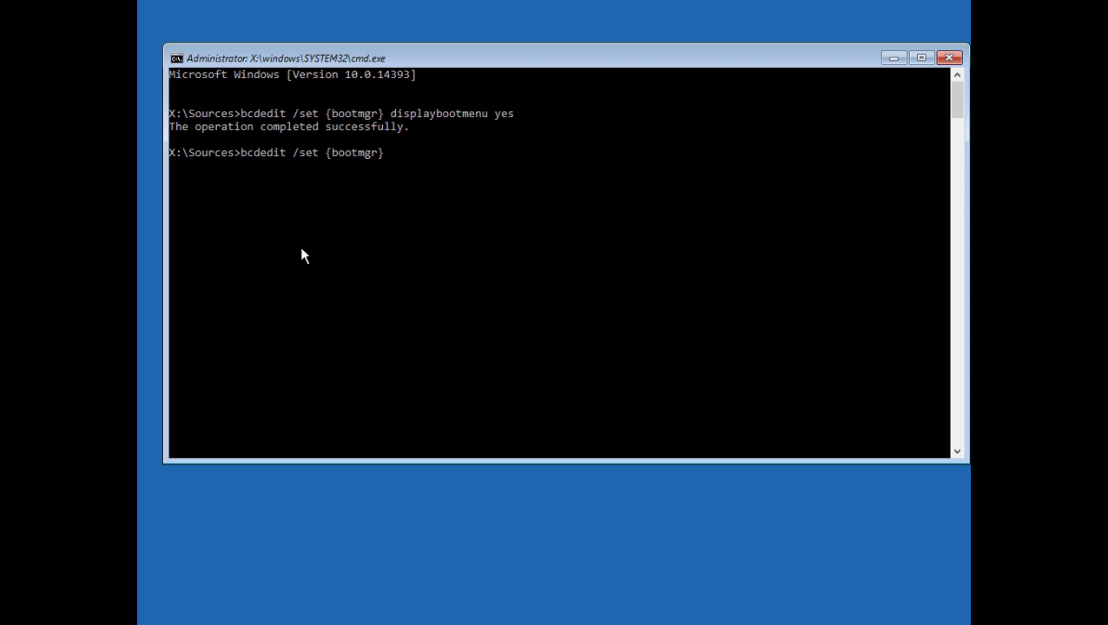
type(" timeo")
type("ut 15")
key("Return")
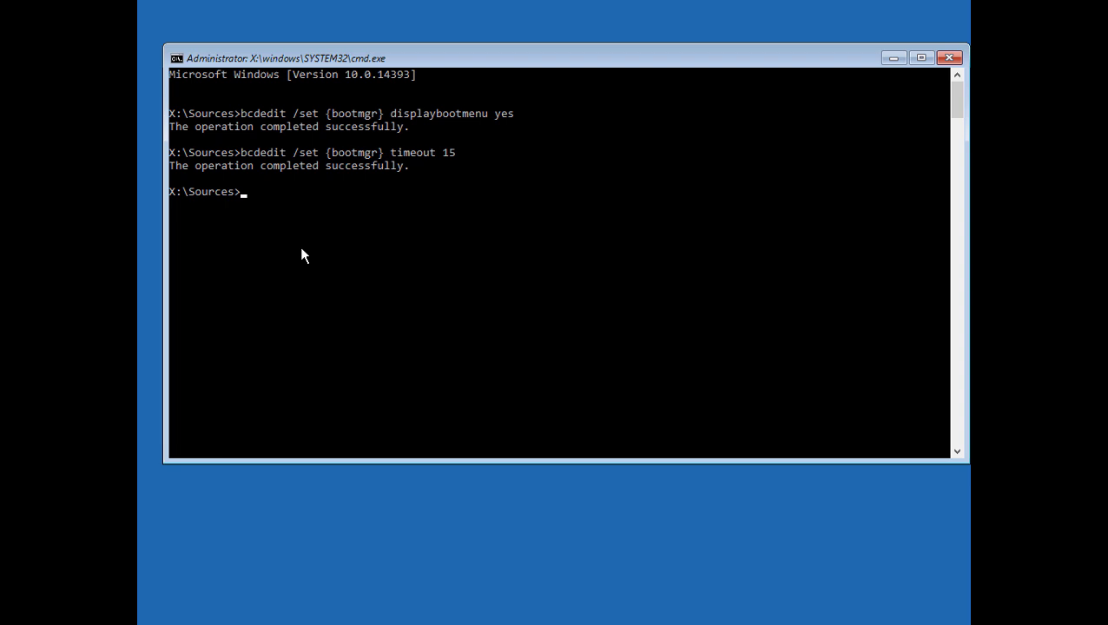
Exit the console and choose Turn off your PC on the Choose an option screen
type("exit")
key("Return")
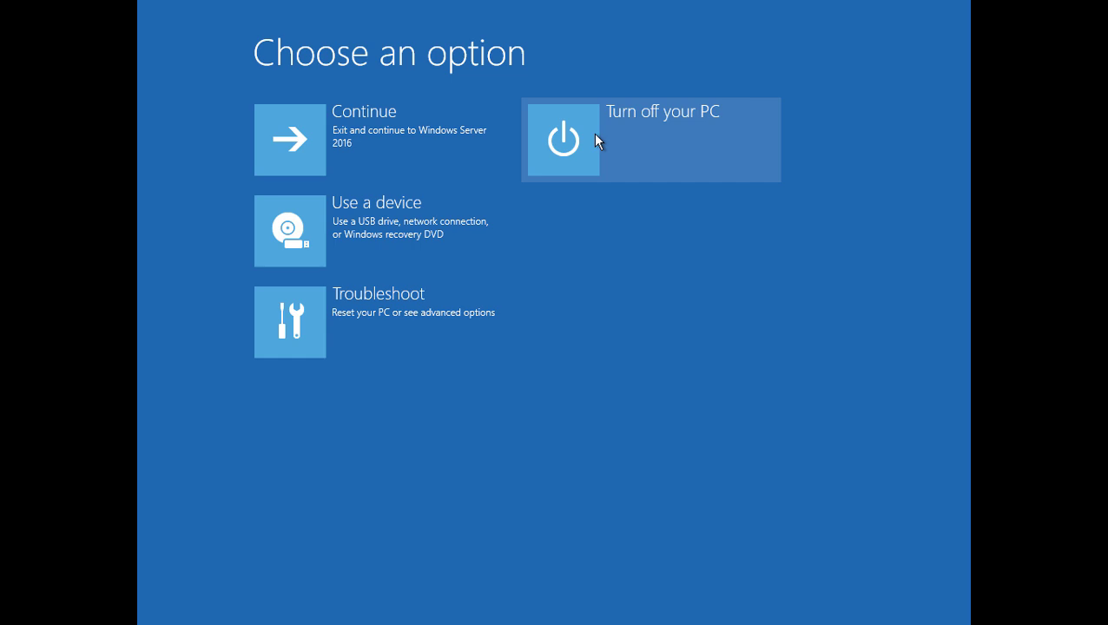
left_click(594, 133)
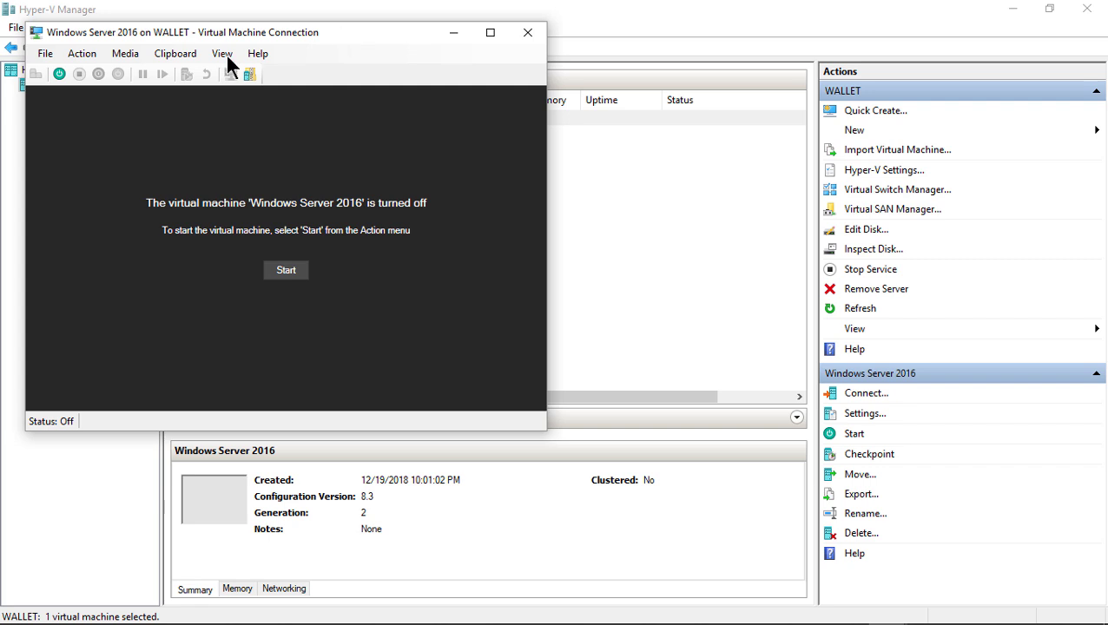
Move Hard Drive to the top of the VM's Firmware boot order and save the settings
left_click(49, 49)
left_click(61, 70)
left_click(337, 113)
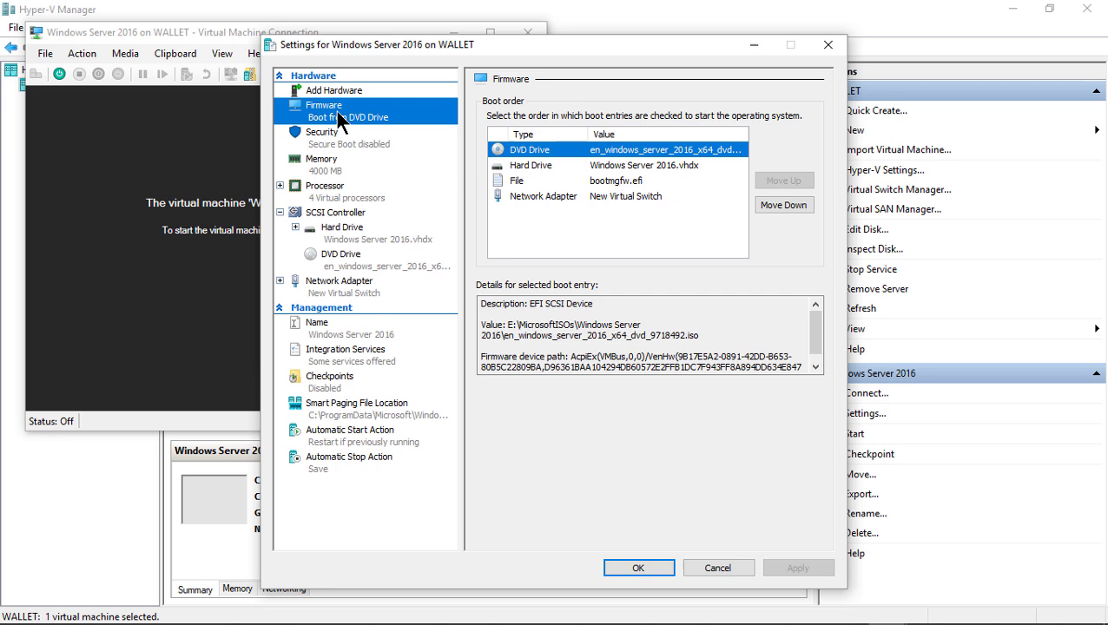
left_click(531, 165)
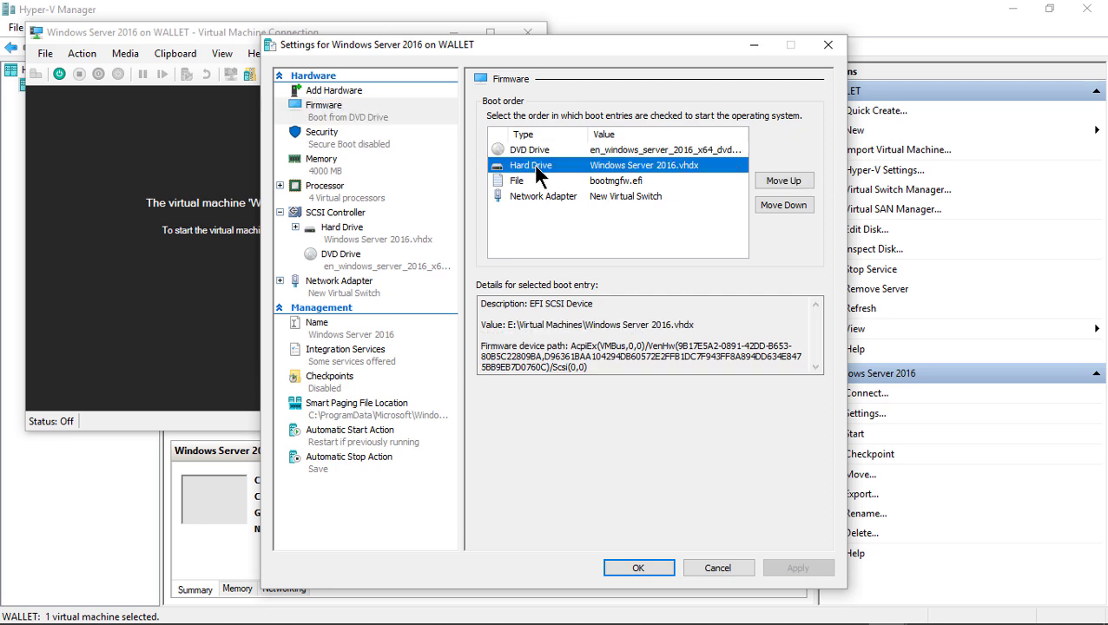
left_click(782, 182)
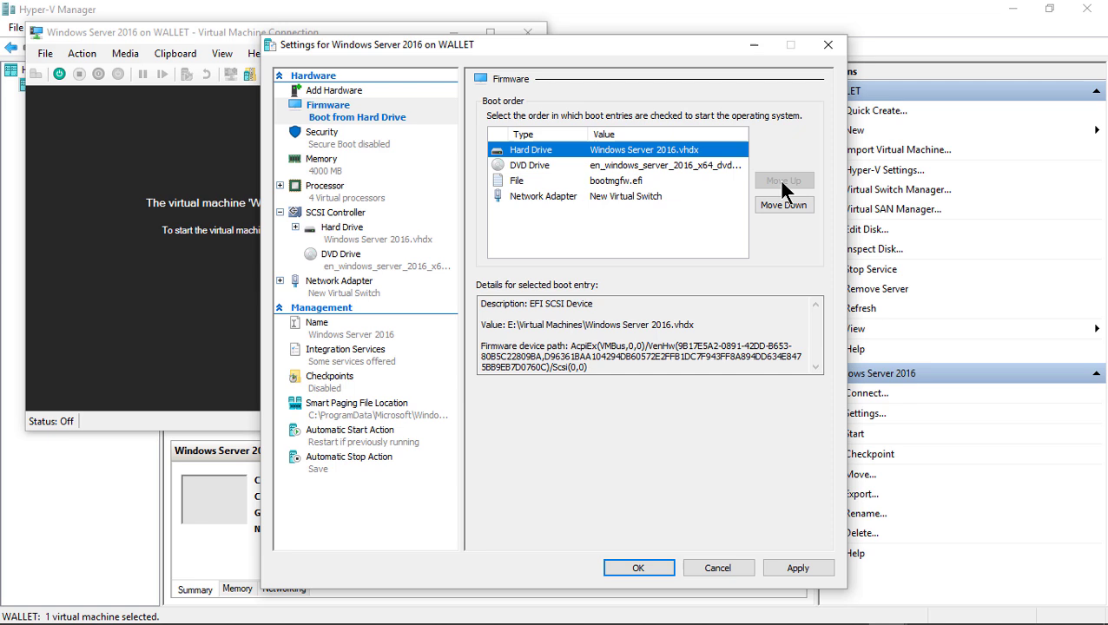
left_click(797, 566)
left_click(639, 568)
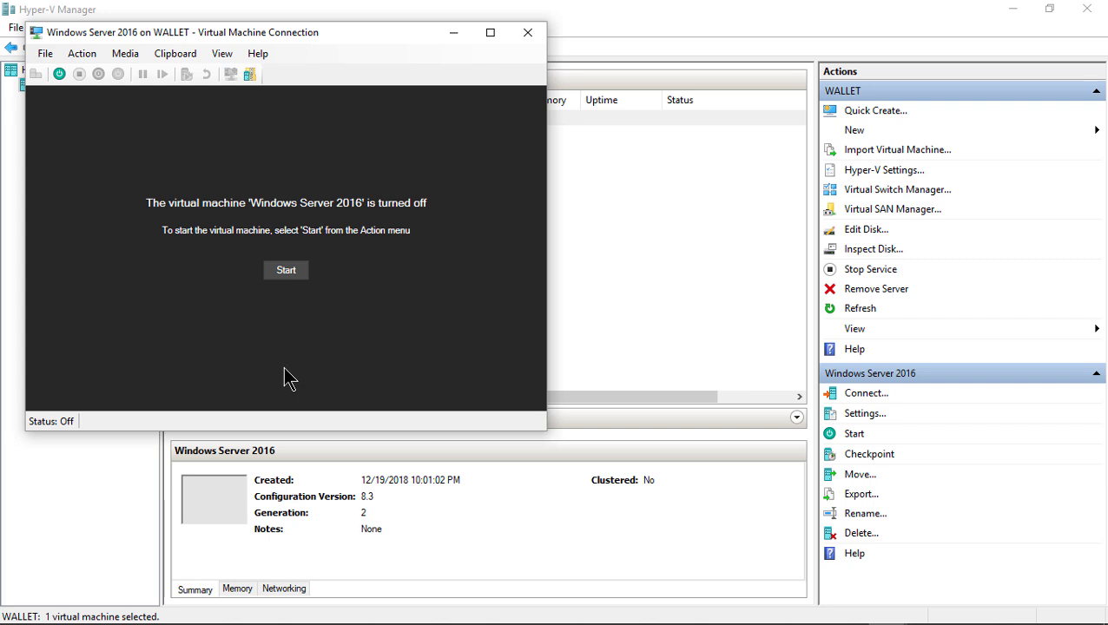
Start the Windows Server 2016 VM and maximize its connection window
left_click(287, 276)
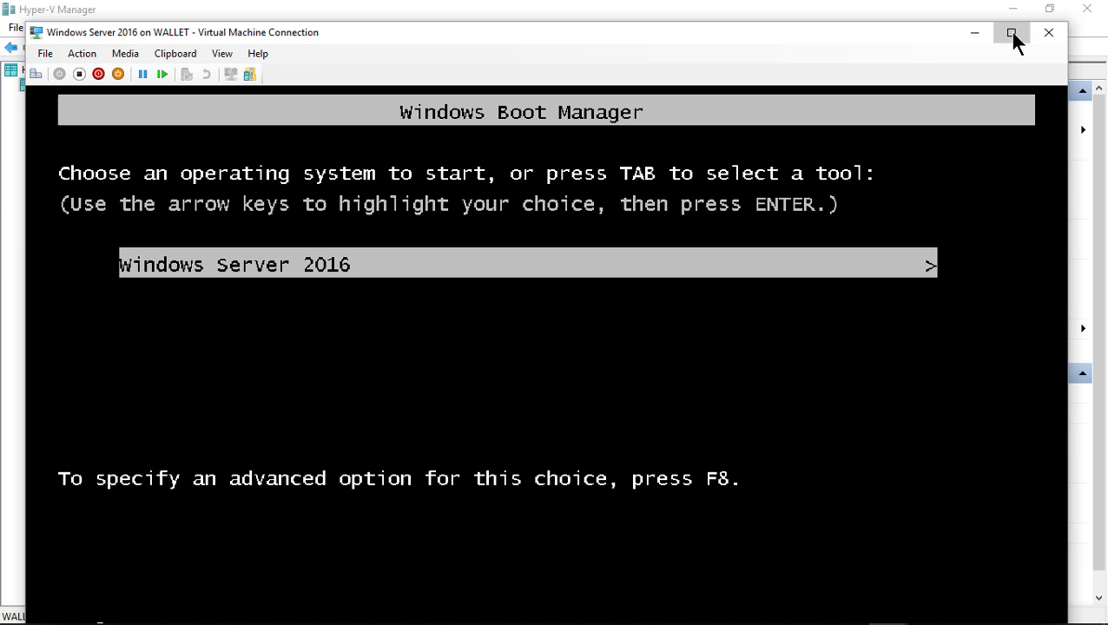
left_click(1012, 33)
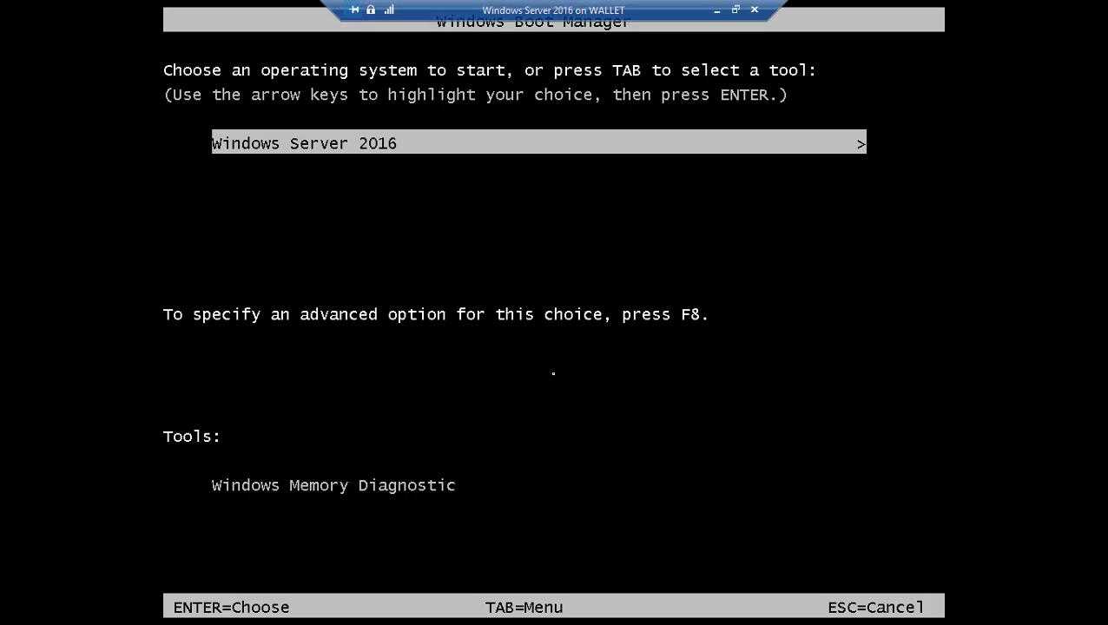
Press F8 at Windows Boot Manager and choose Safe Mode from Advanced Boot Options
key("Return")
key("F8")
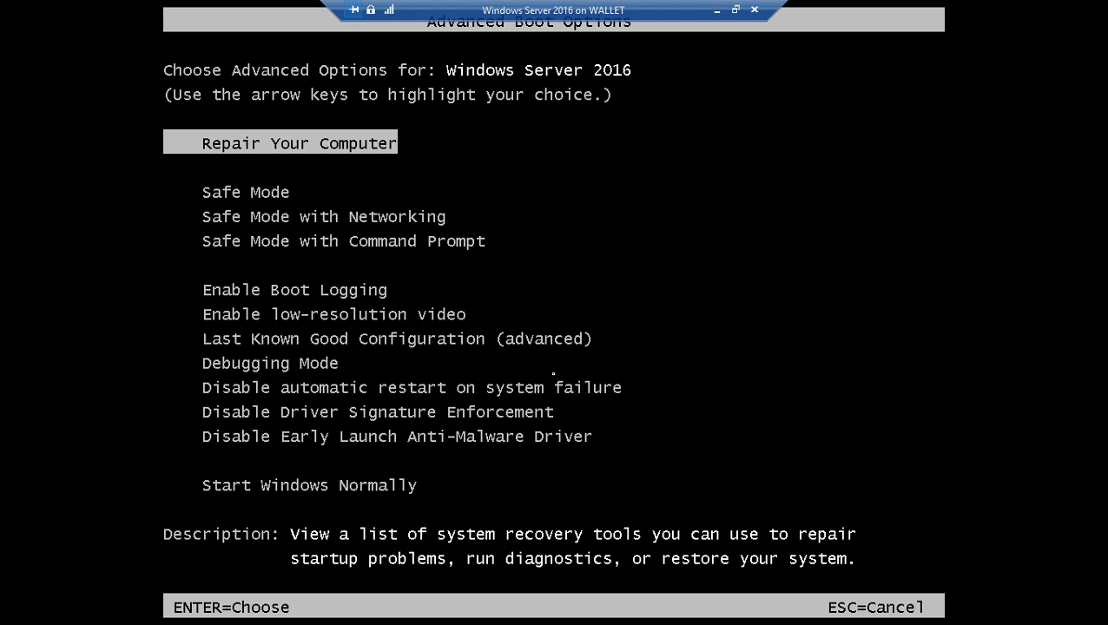
key("Down")
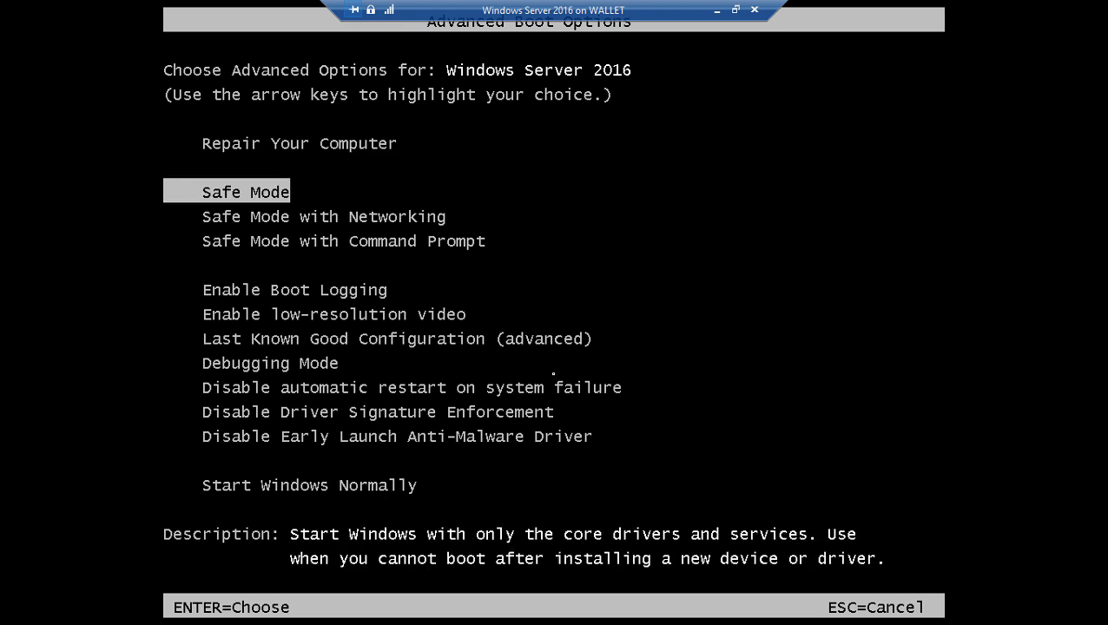
key("Return")
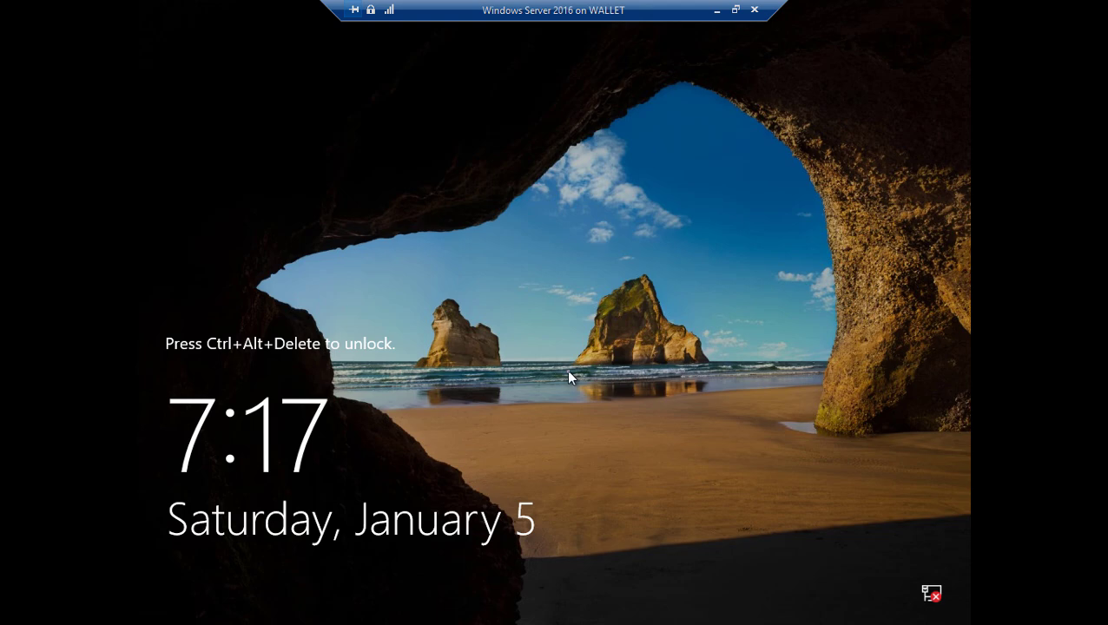
Sign in as Administrator with the password, then right-click Start for shutdown options
key("ctrl+alt+End")
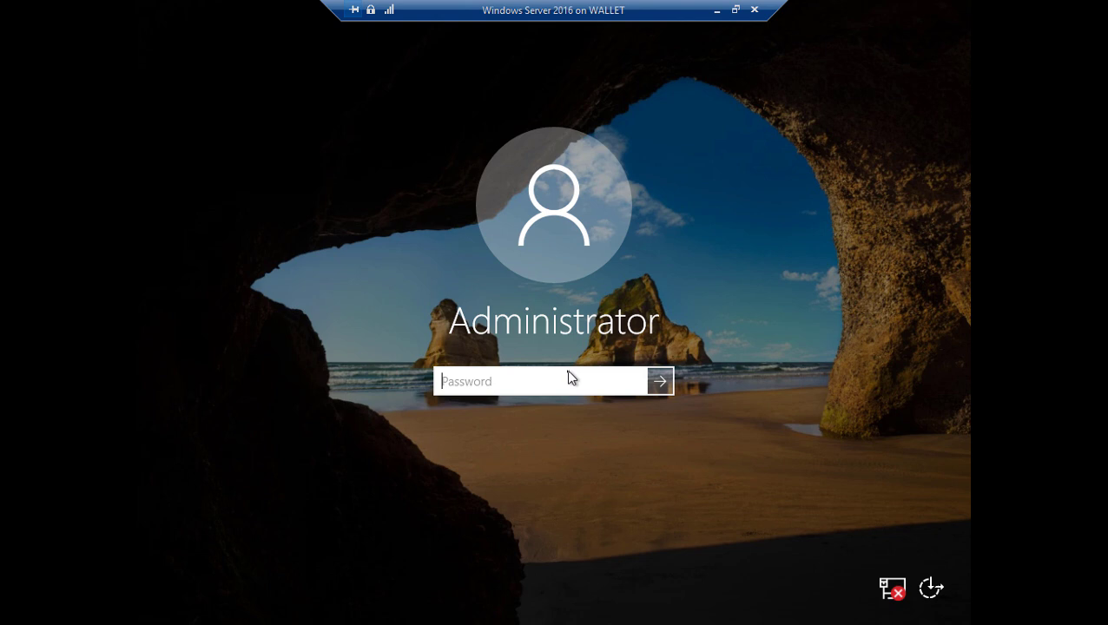
type("••••••••")
key("Return")
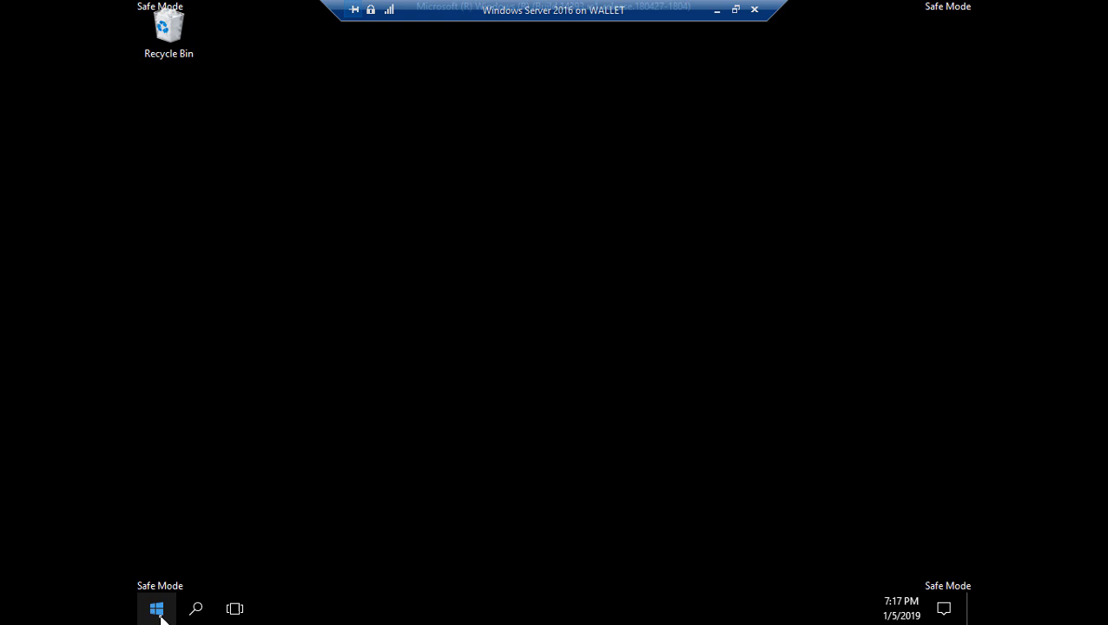
right_click(160, 615)
mouse_move(261, 568)
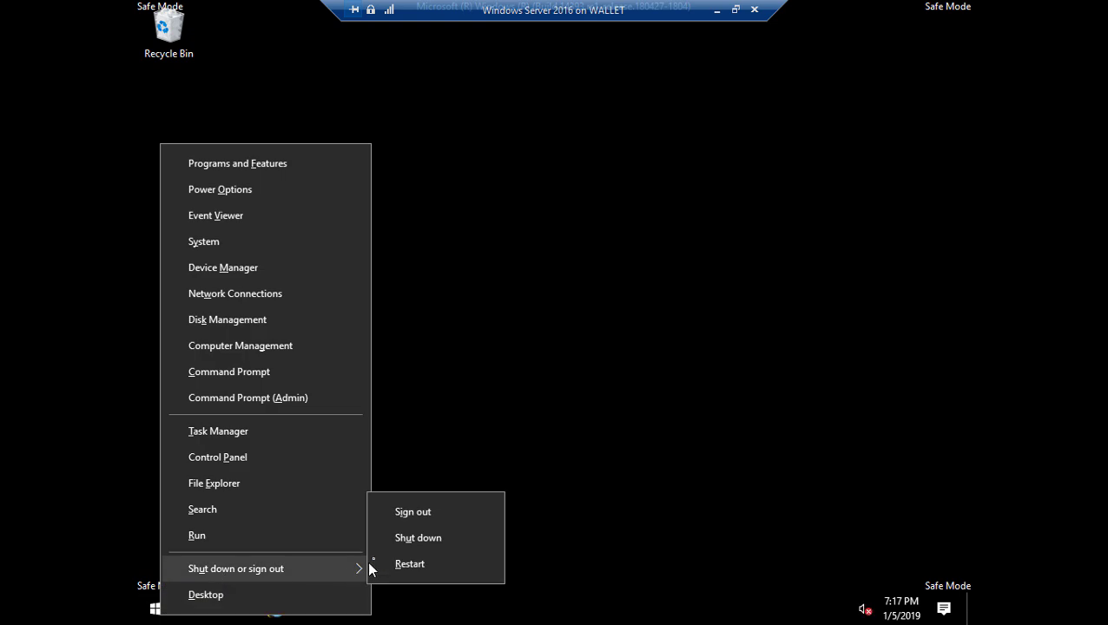